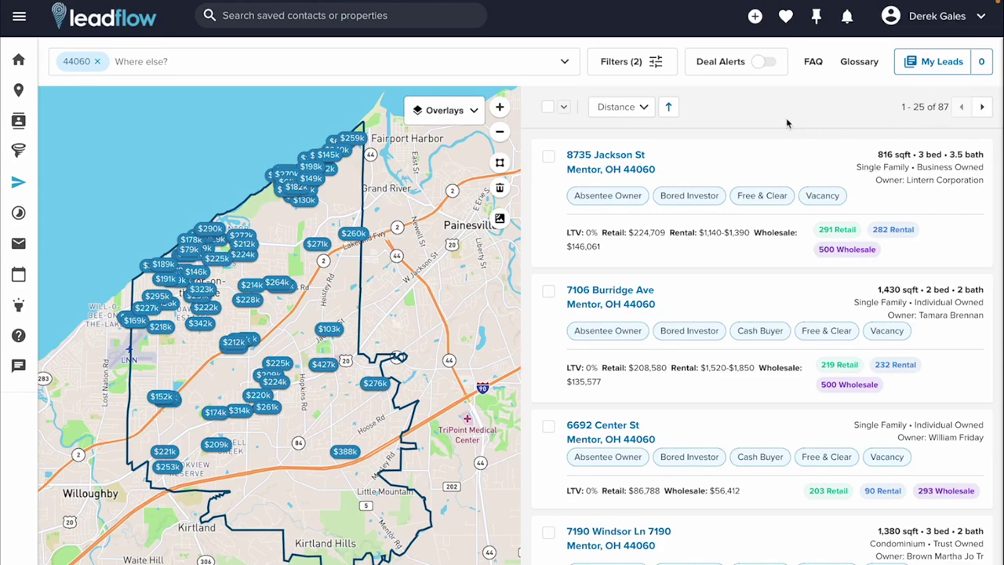
Select all leads found for 44060 across every results page and open the My Leads list.
click(565, 109)
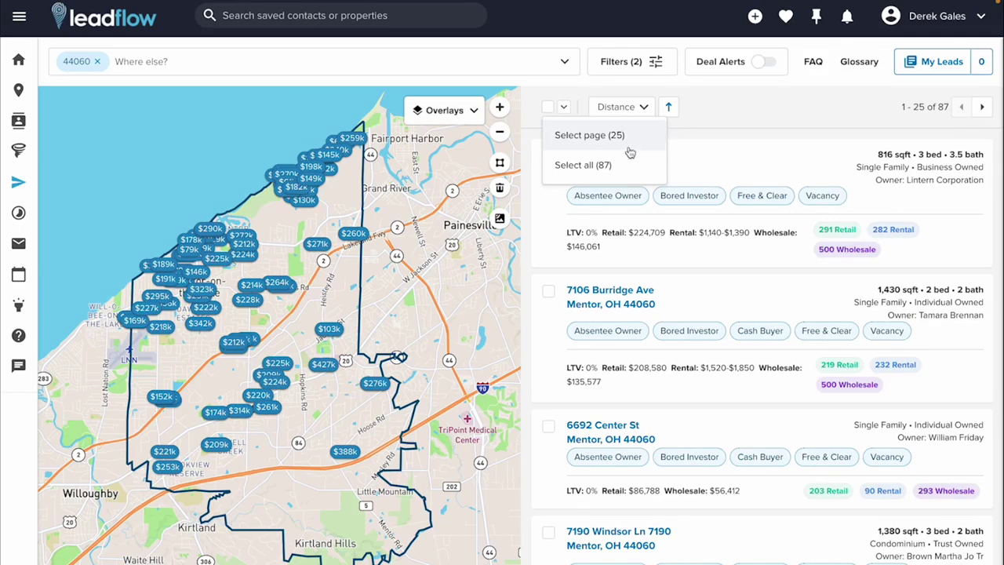
click(610, 166)
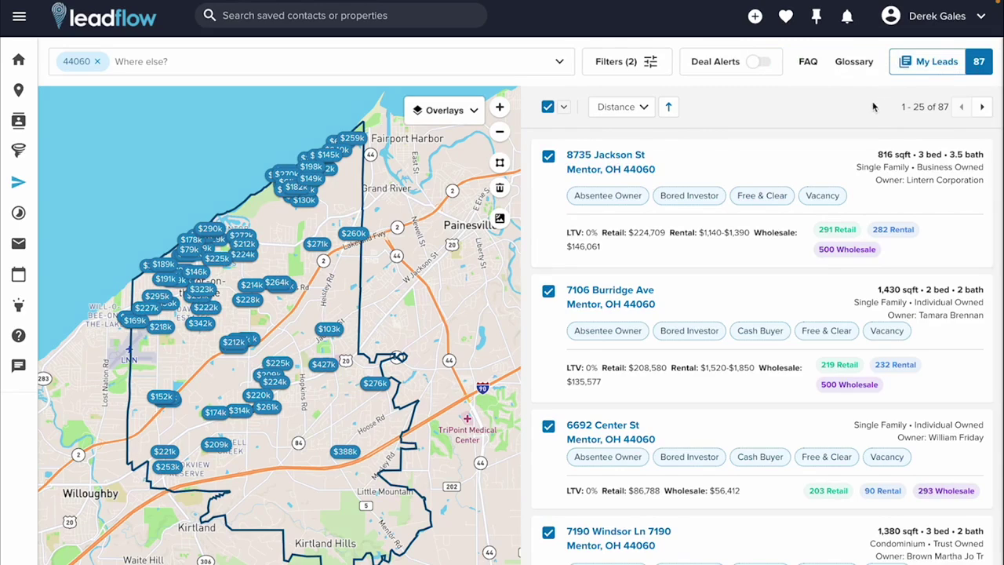
click(916, 66)
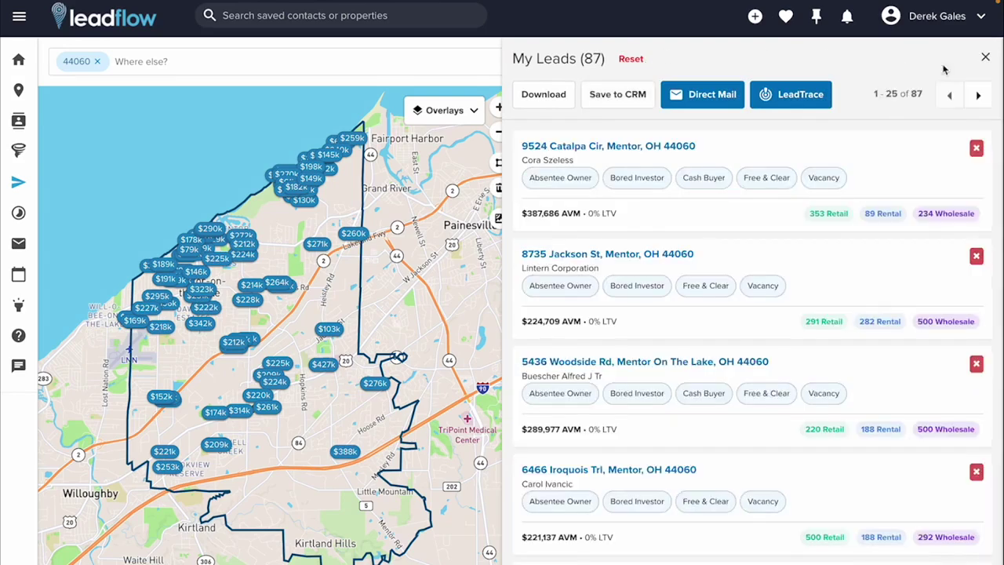
click(986, 58)
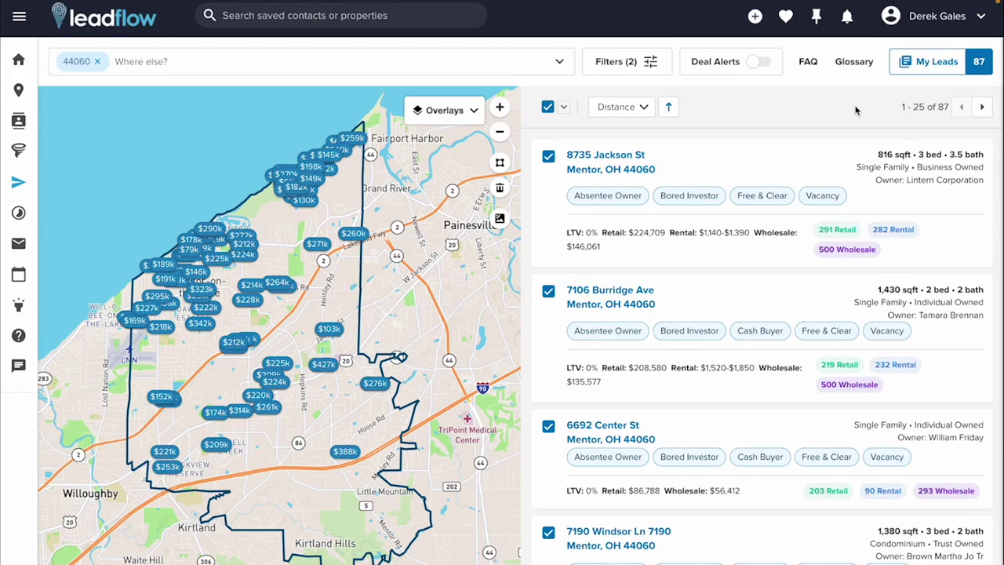
click(934, 70)
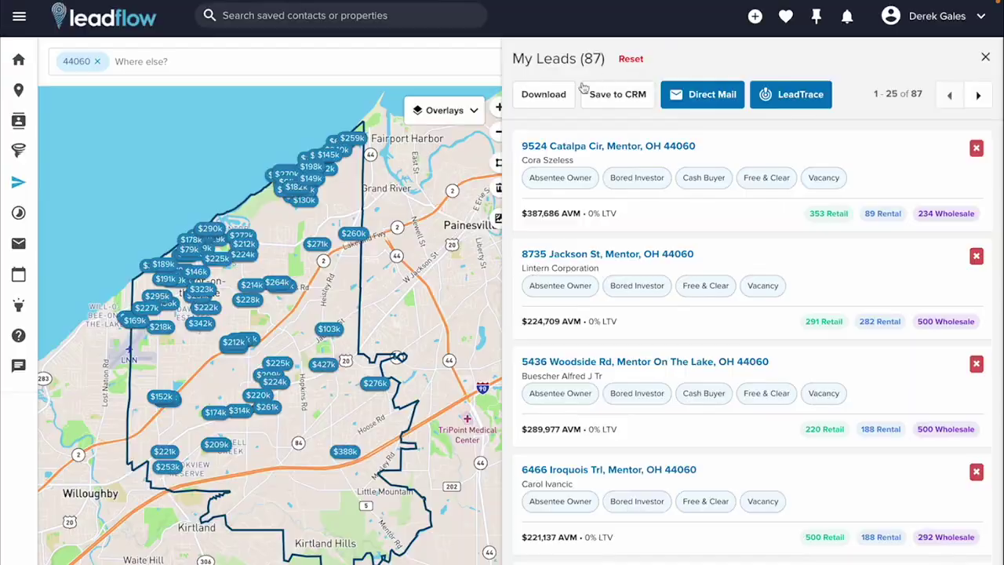
Examine the Standard export options and the LeadTrace offer for the selected leads.
click(556, 94)
click(358, 104)
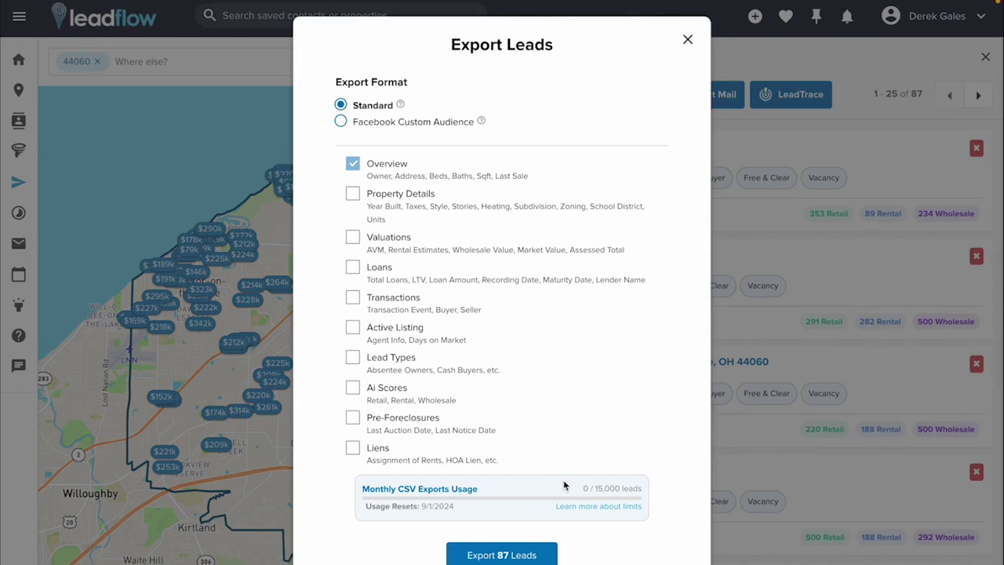
click(688, 39)
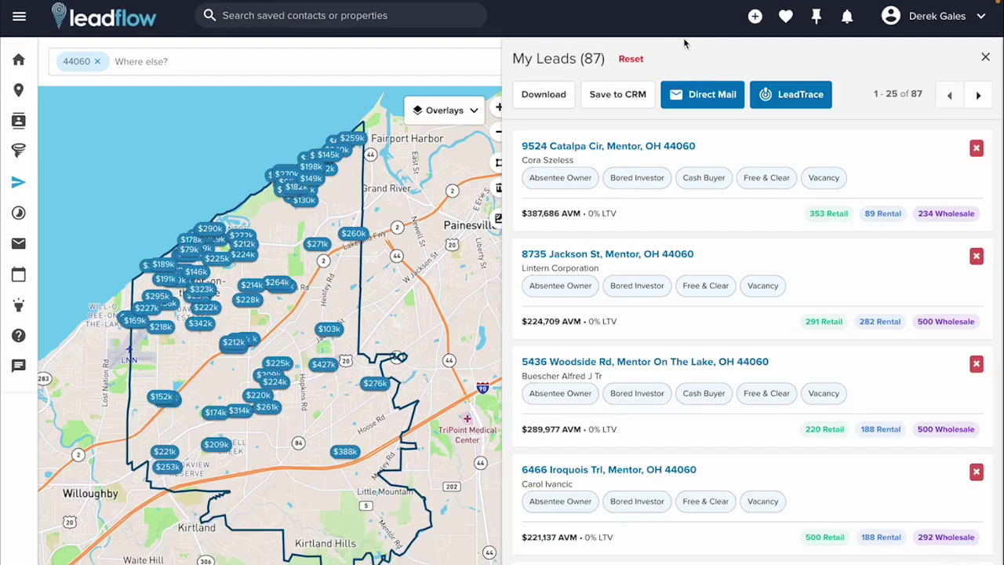
click(806, 94)
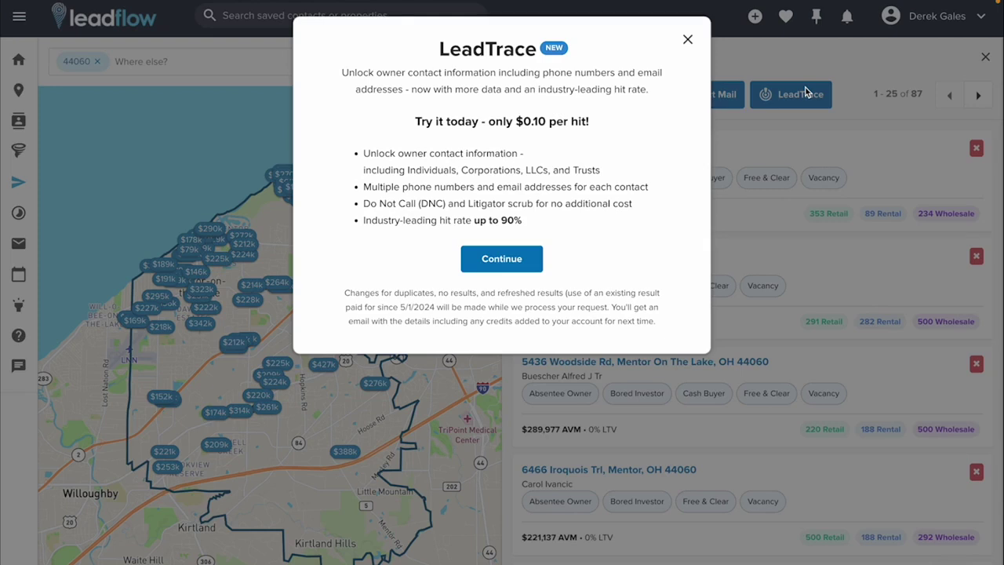
click(688, 41)
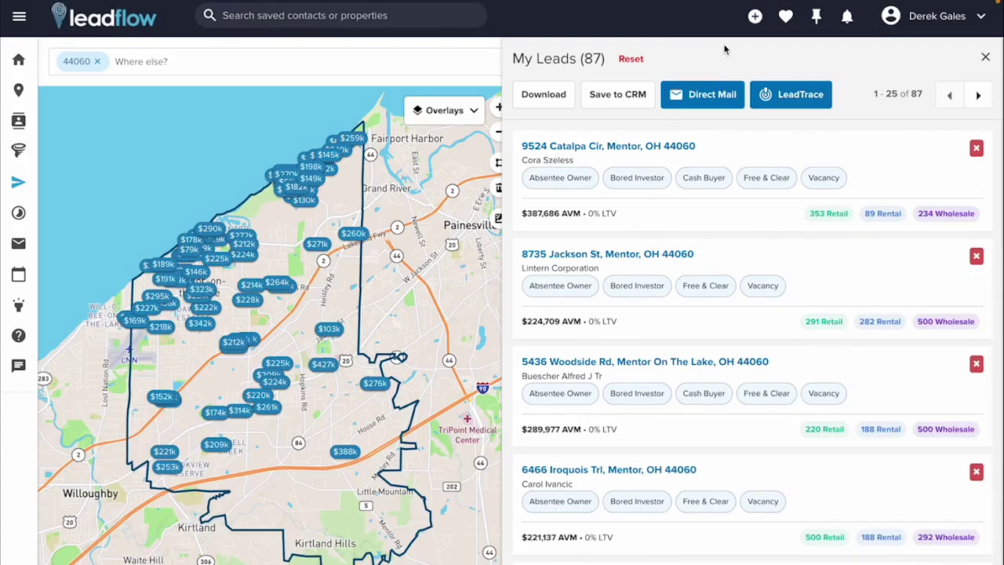
Start a Direct Mail campaign with duplicates removed, named "mentor campaign", sending each homeowner 2 pieces monthly.
click(705, 98)
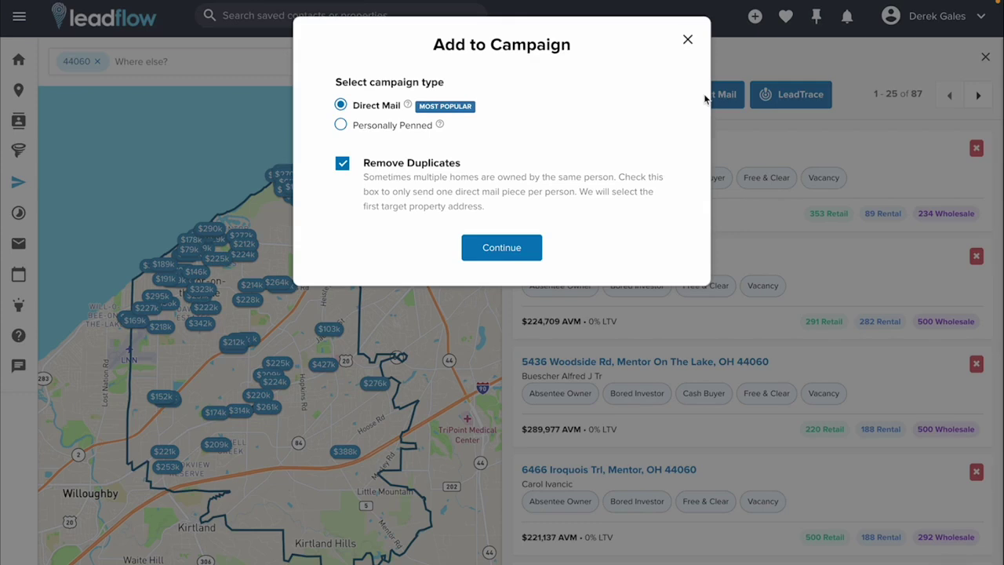
click(506, 246)
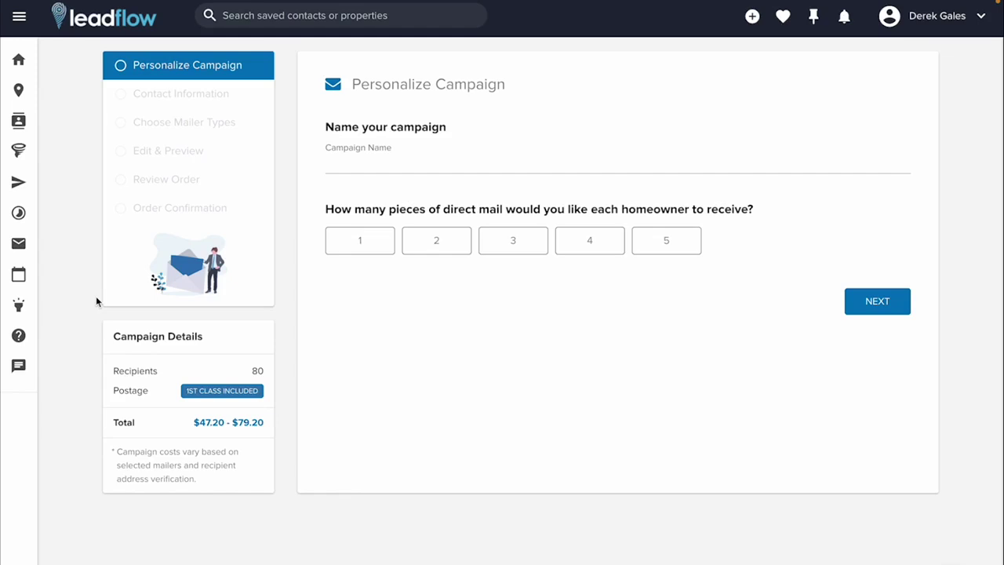
click(356, 164)
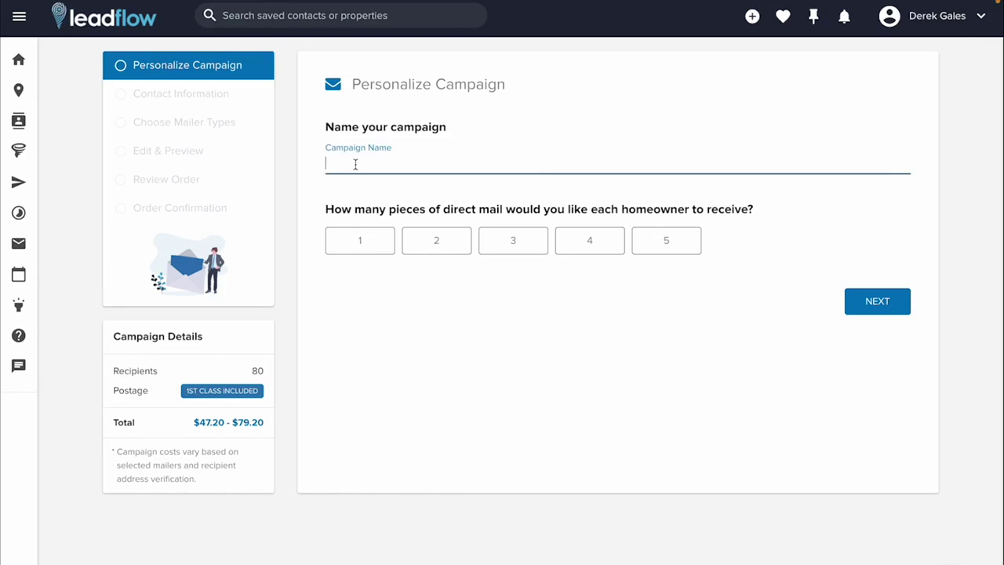
text(mentor campaign)
click(423, 242)
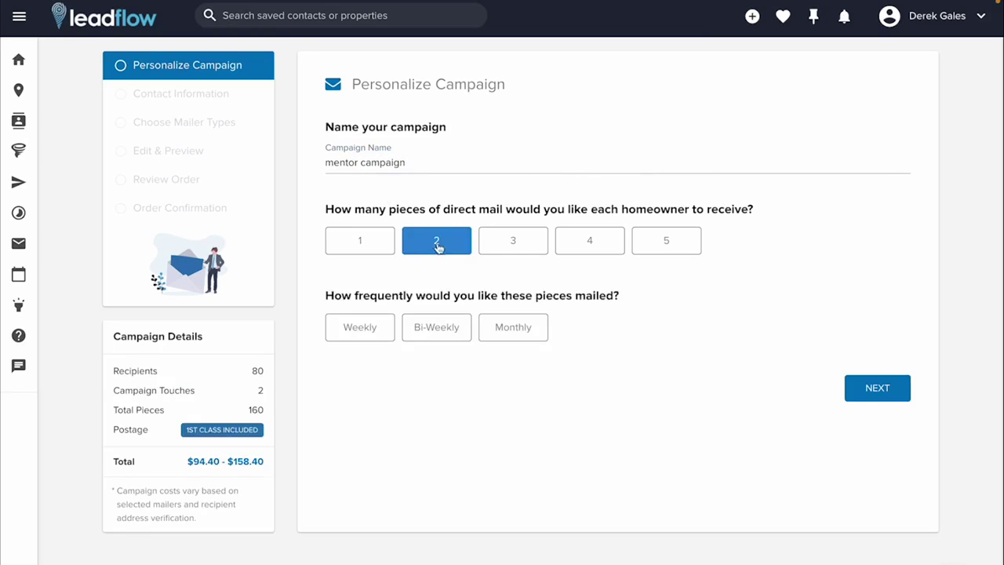
click(513, 341)
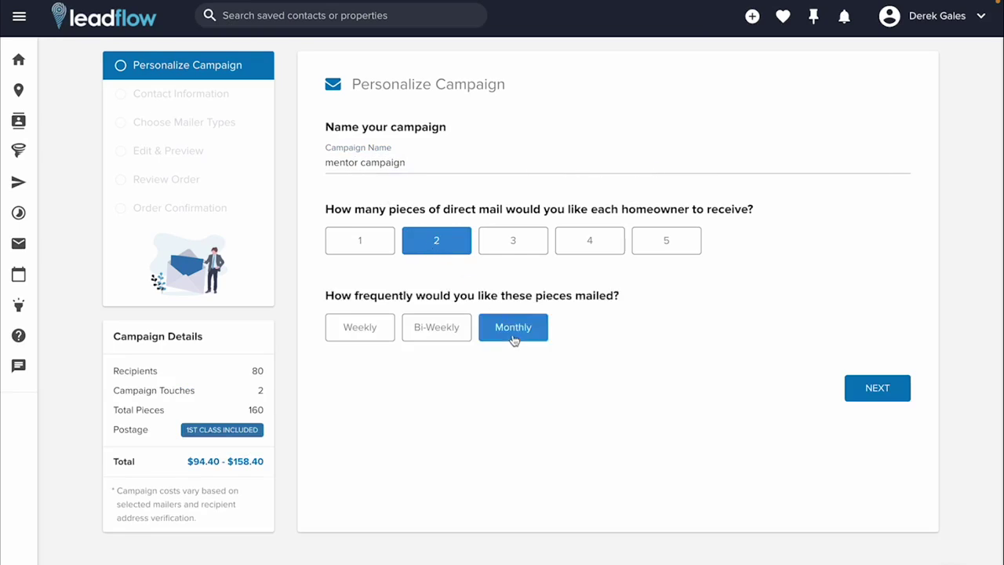
click(881, 389)
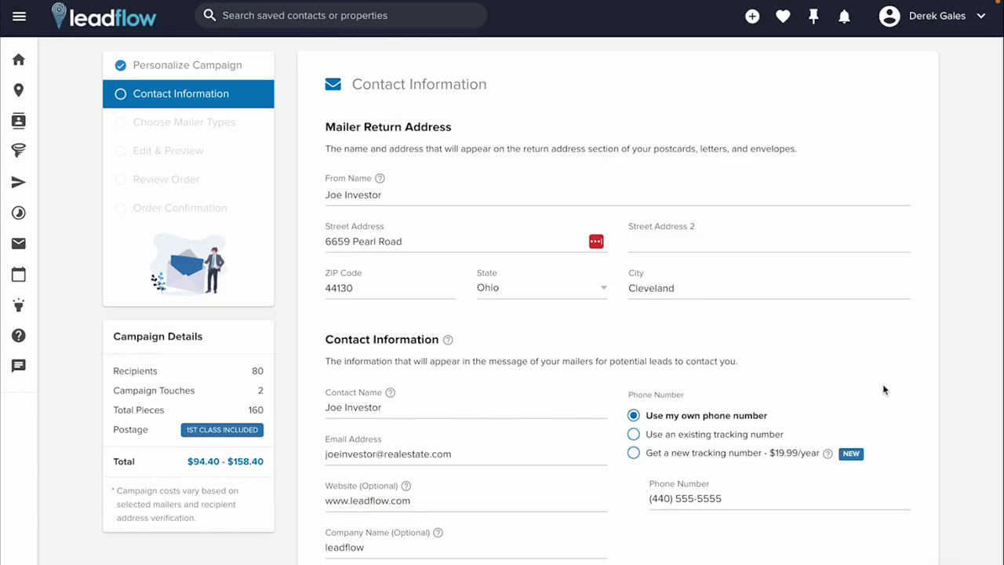
scroll(558, 383, down, 2)
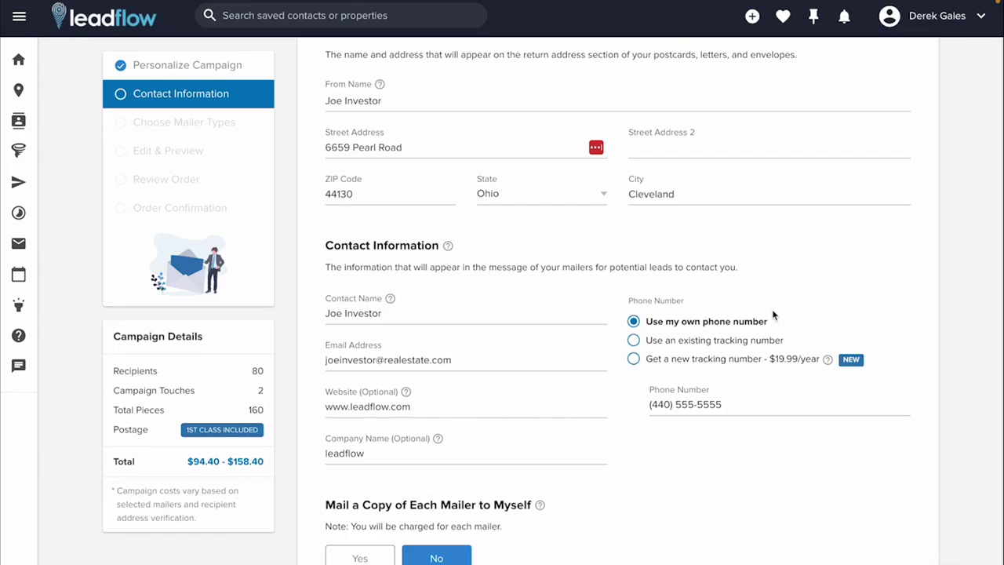
click(634, 339)
click(769, 411)
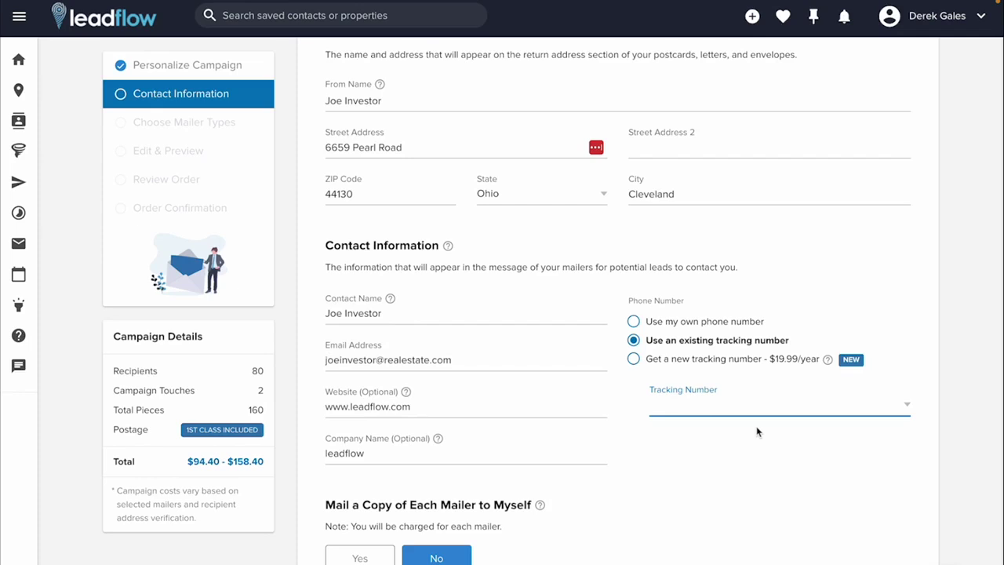
Set the campaign contact to use my own phone number, enter the phone number, and continue to the mailer types.
click(633, 321)
click(681, 405)
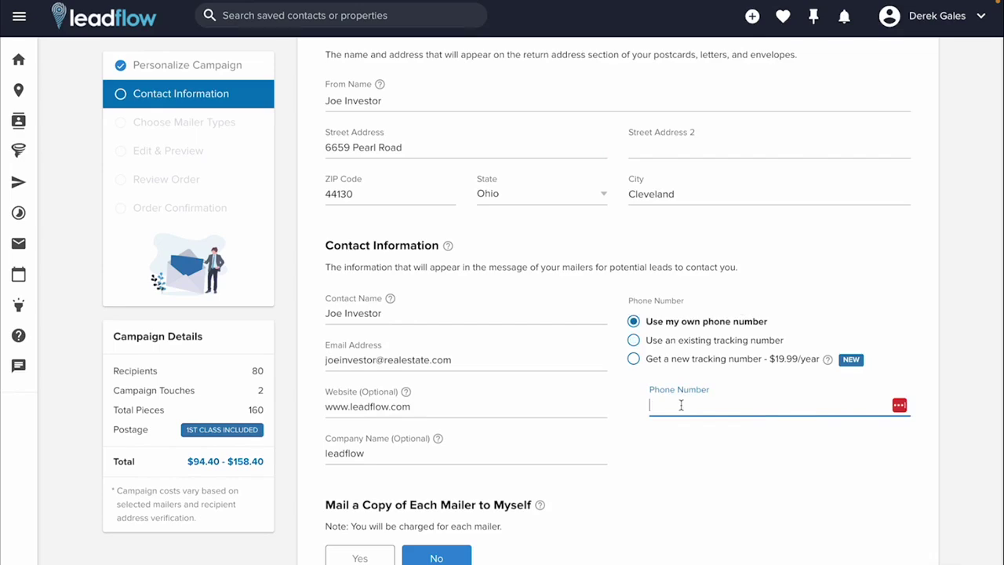
text(440) 555-5555)
click(667, 469)
scroll(667, 468, down, 2)
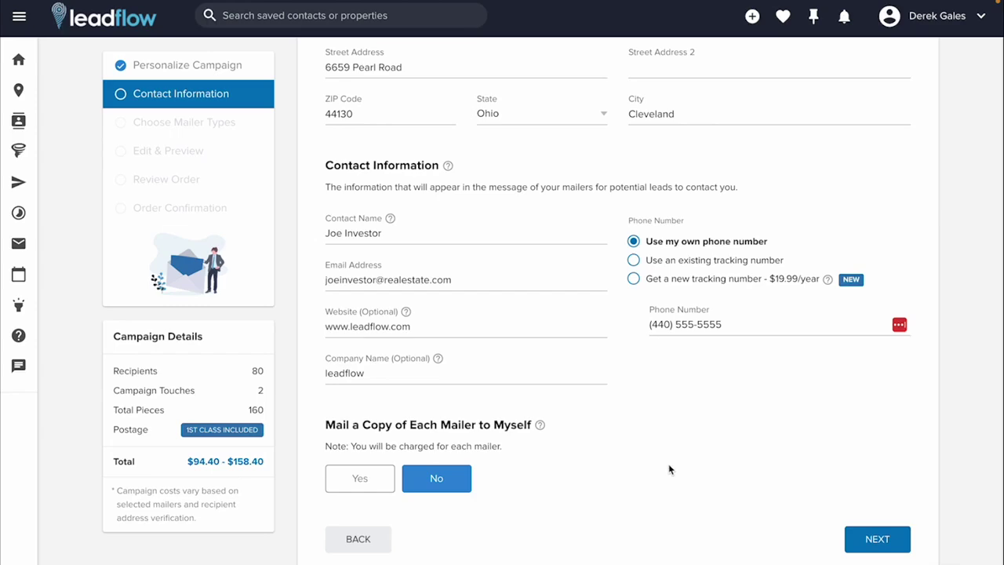
click(870, 547)
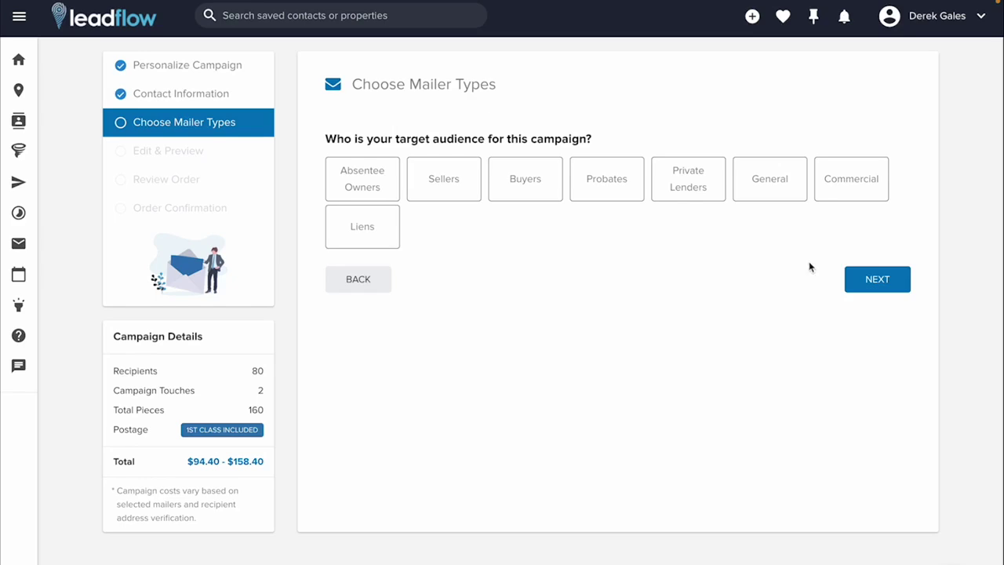
Target the General audience and set Mailer 1 to a 6 x 9 postcard with the Yellow Sharpie template.
click(775, 181)
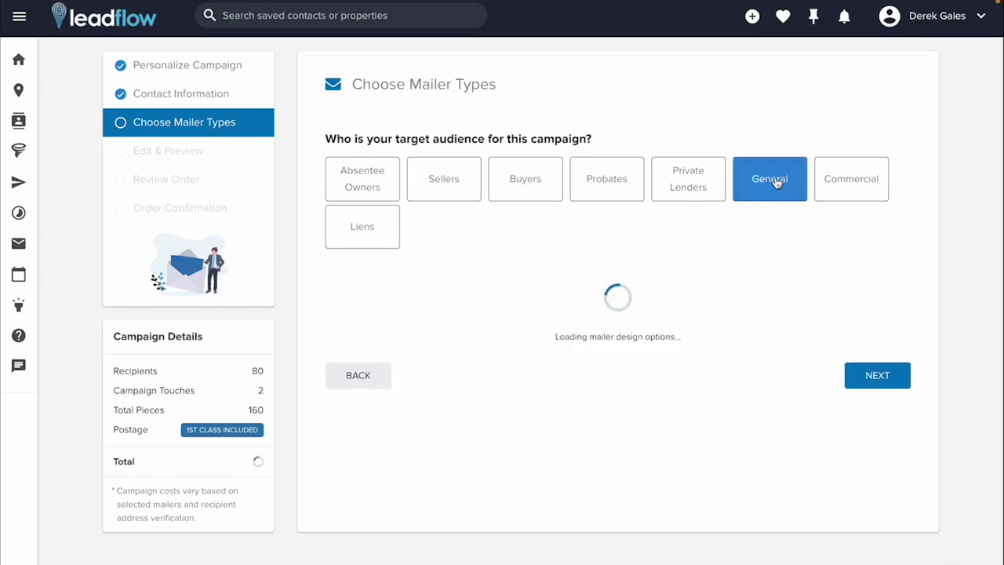
scroll(775, 181, down, 1)
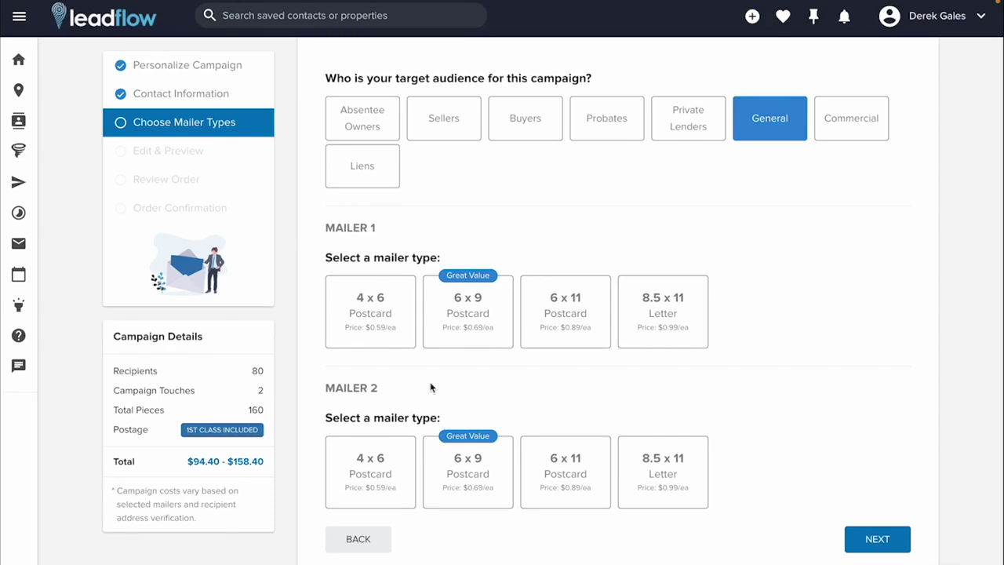
click(471, 308)
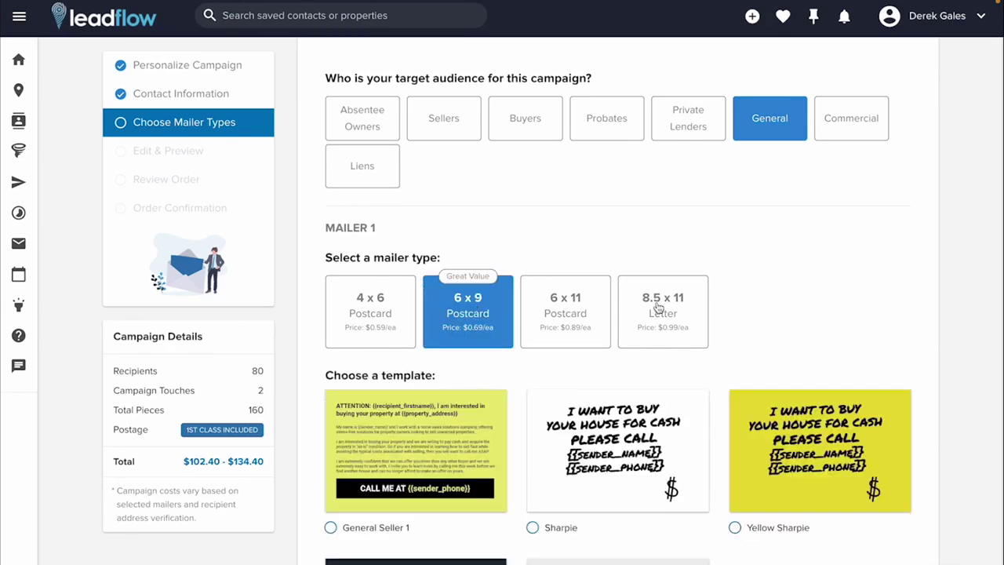
scroll(781, 306, down, 2)
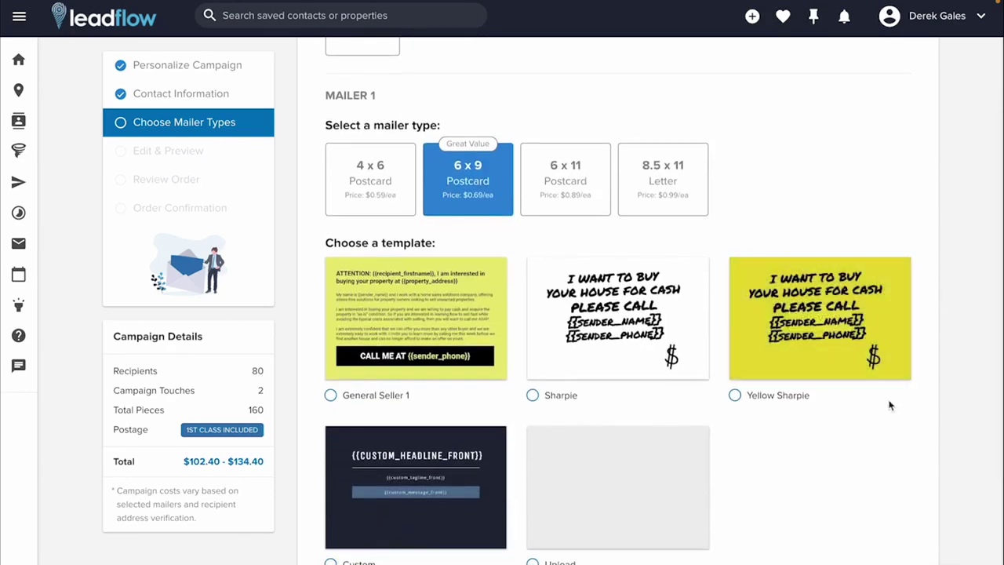
click(734, 395)
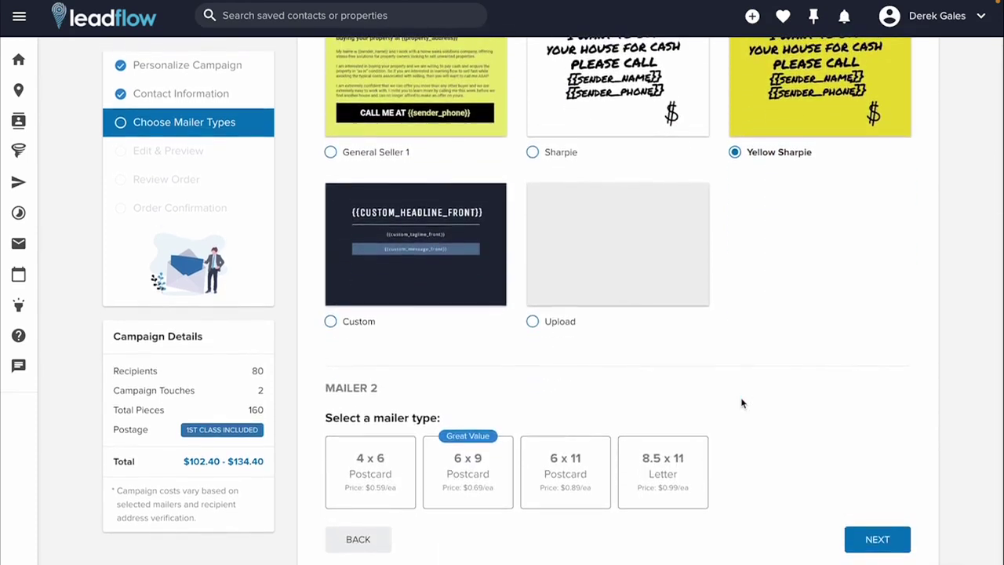
Set Mailer 2 to an 8.5 x 11 letter with the General Seller 1 (Stationery) template and continue to the preview.
click(663, 468)
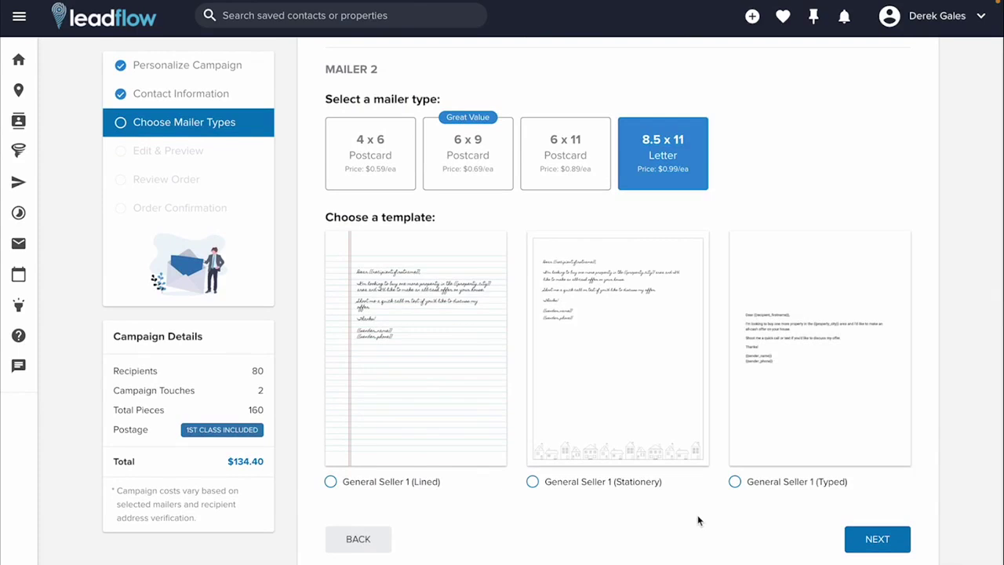
click(532, 482)
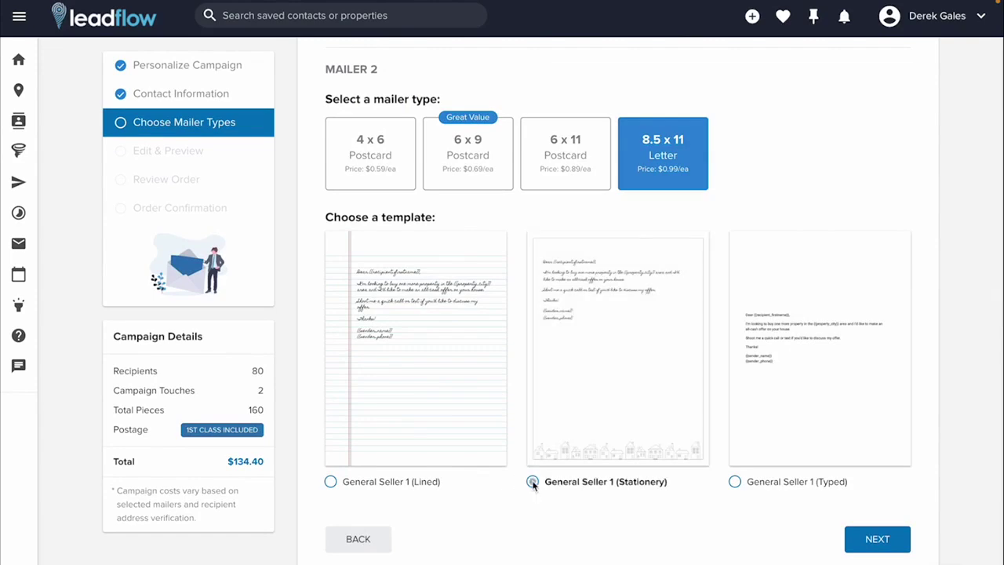
click(866, 535)
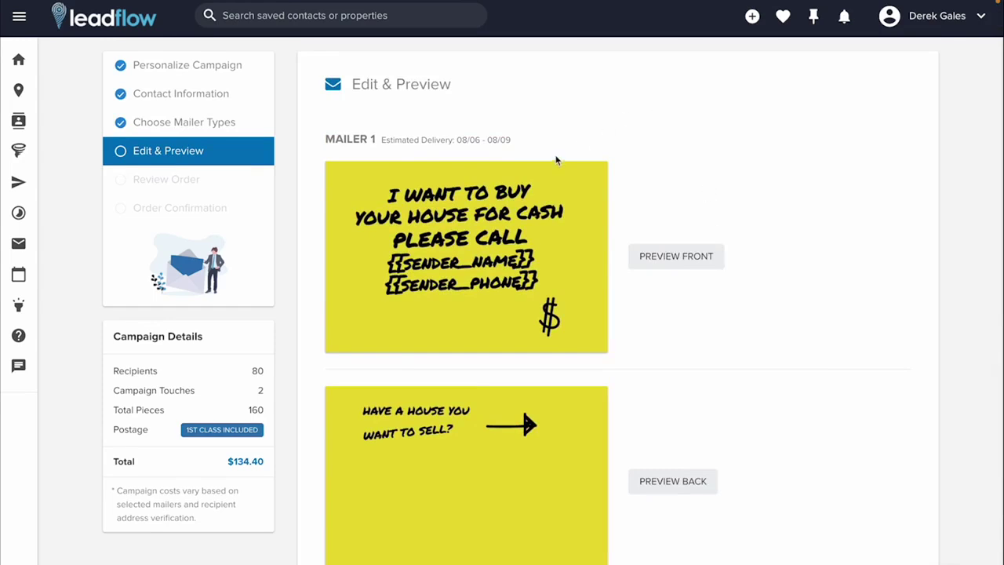
Examine the designs and estimated delivery dates of both mailers.
drag(511, 141, 379, 143)
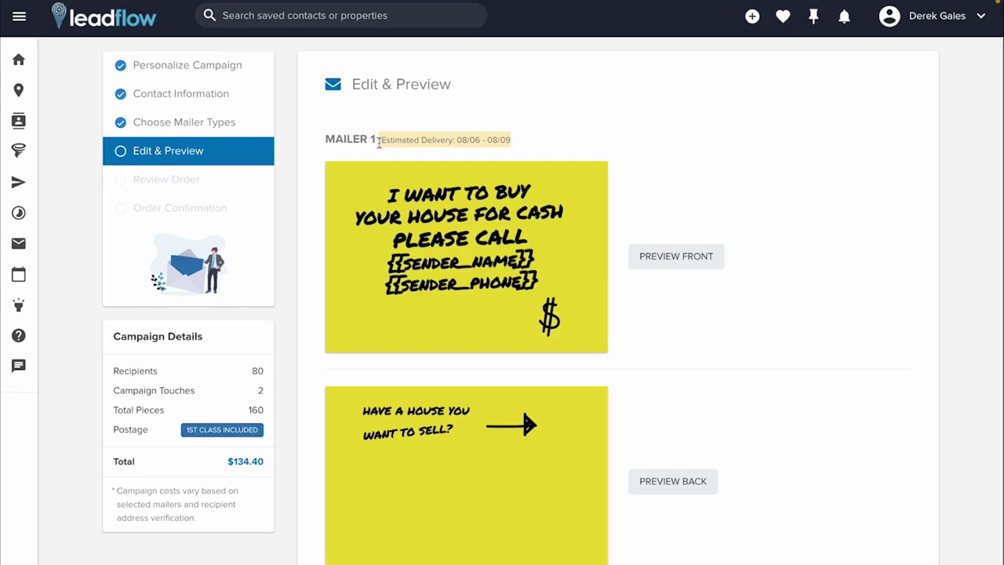
scroll(767, 166, down, 6)
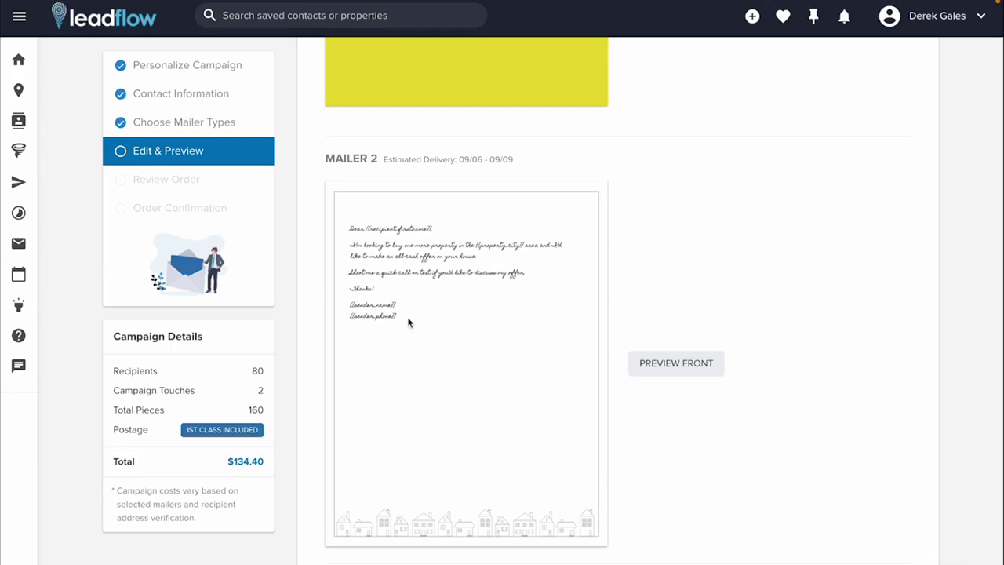
scroll(410, 321, up, 5)
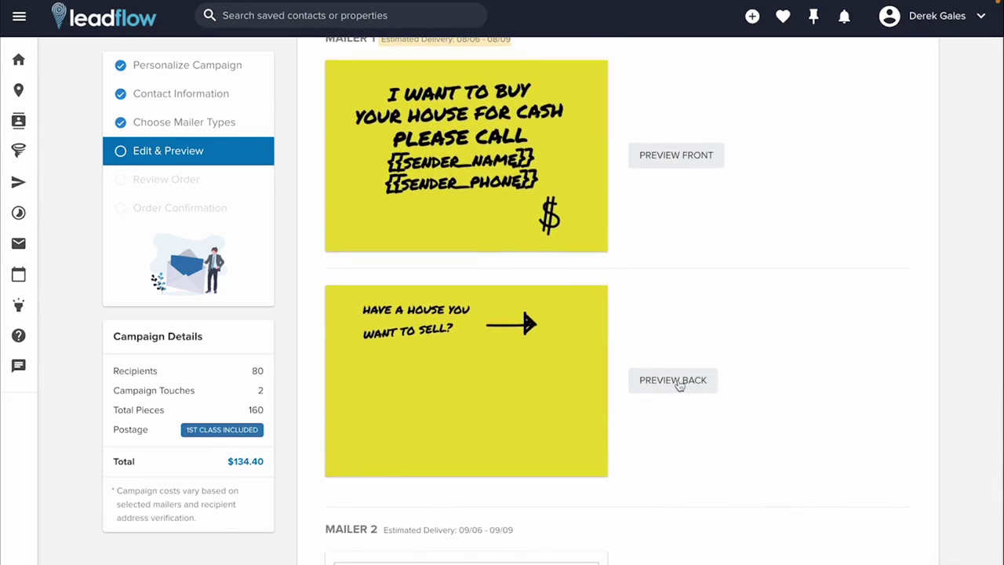
scroll(679, 384, down, 6)
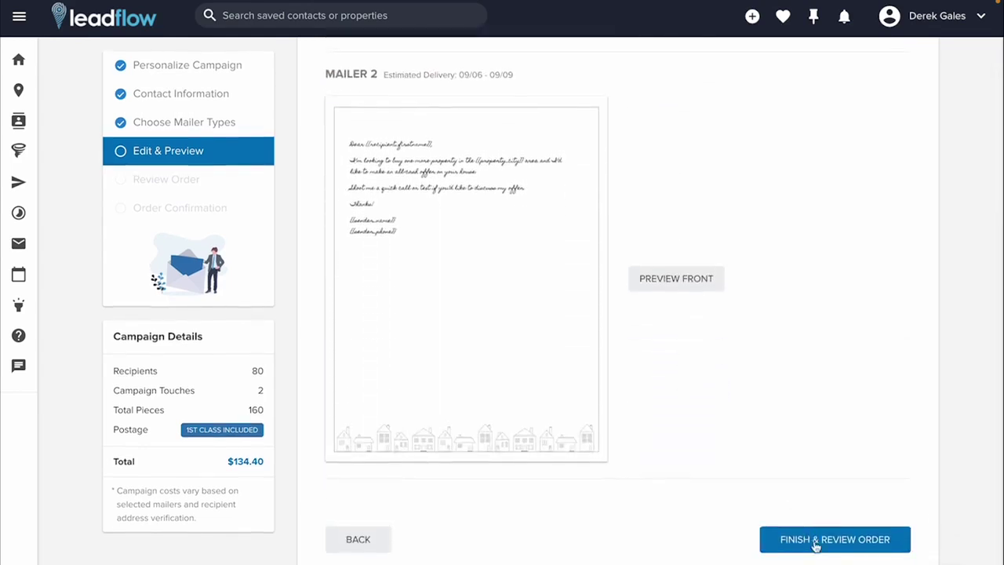
Finish the mailer preview and review the order's contact details, mailers and costs down to the terms.
click(816, 541)
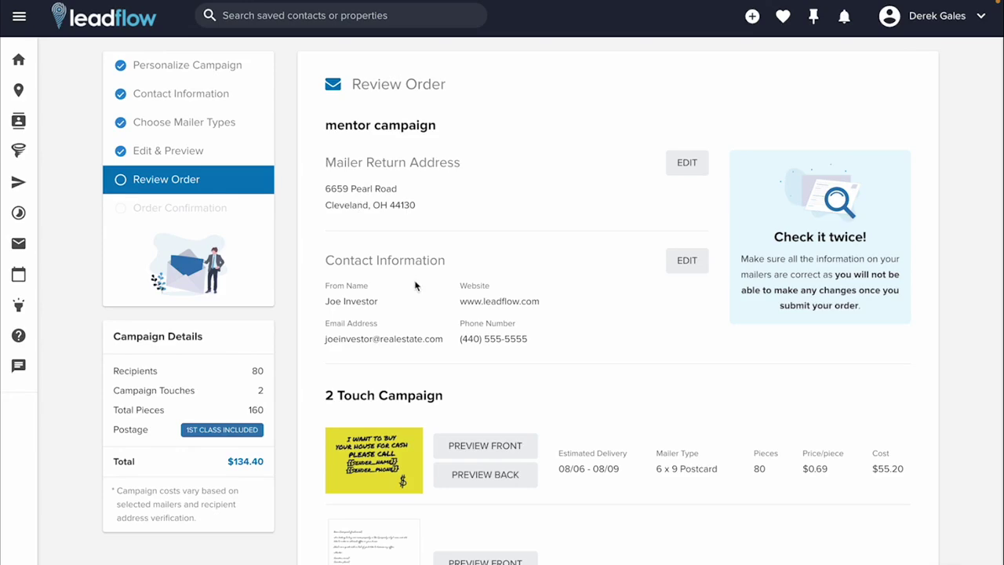
scroll(415, 286, down, 2)
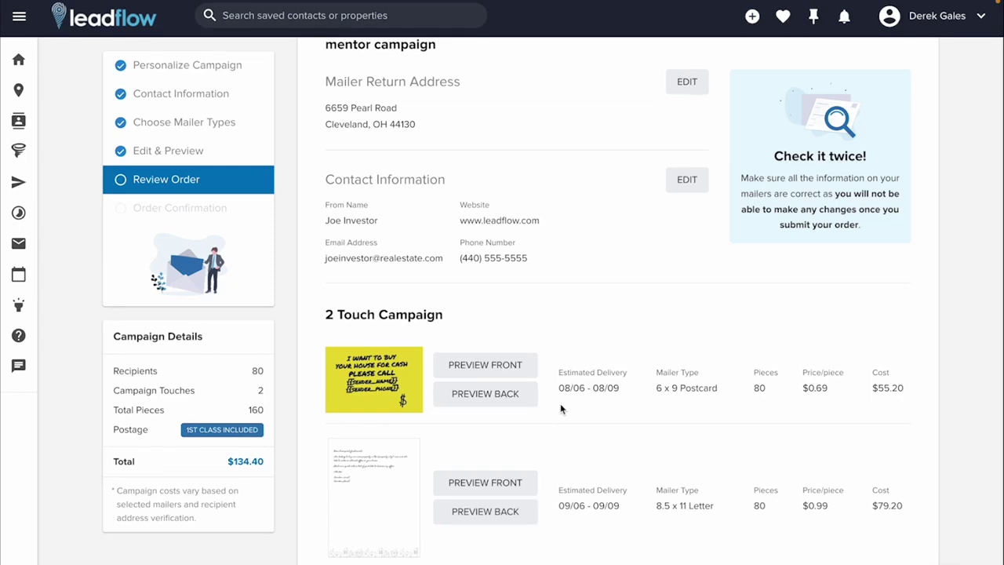
scroll(560, 403, down, 2)
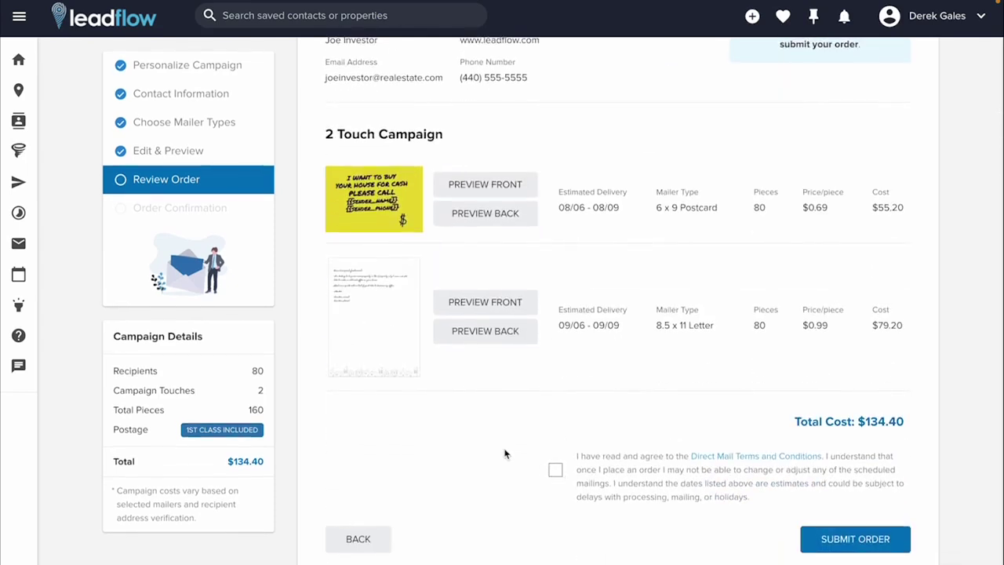